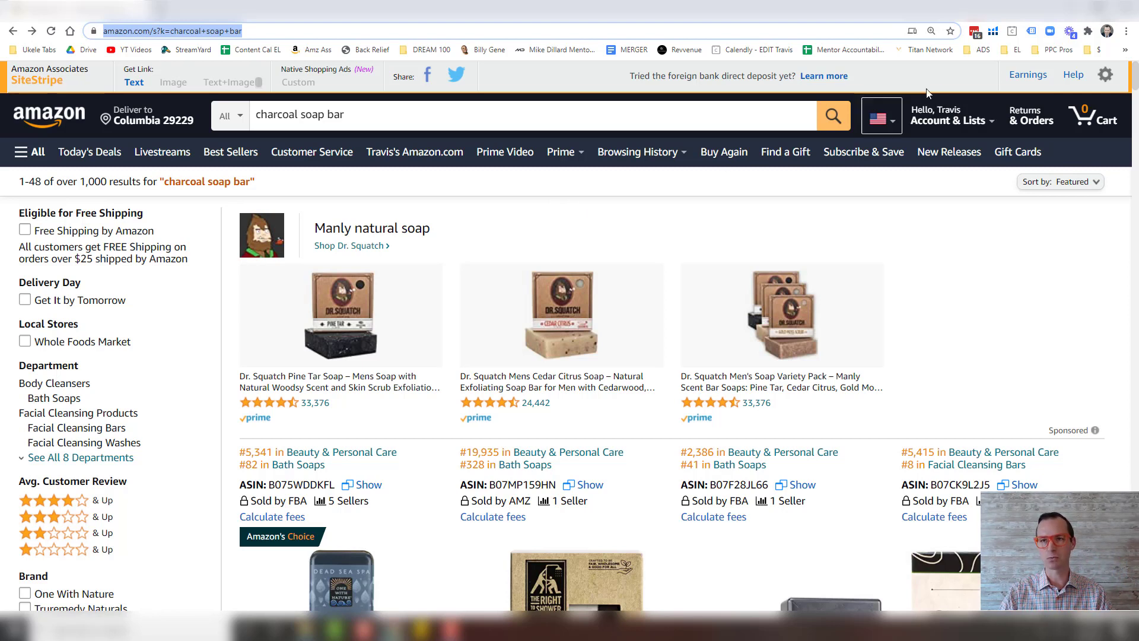
# Run Xray on the charcoal soap bar results, then view and close the first product's sales chart
pyautogui.click(994, 33)
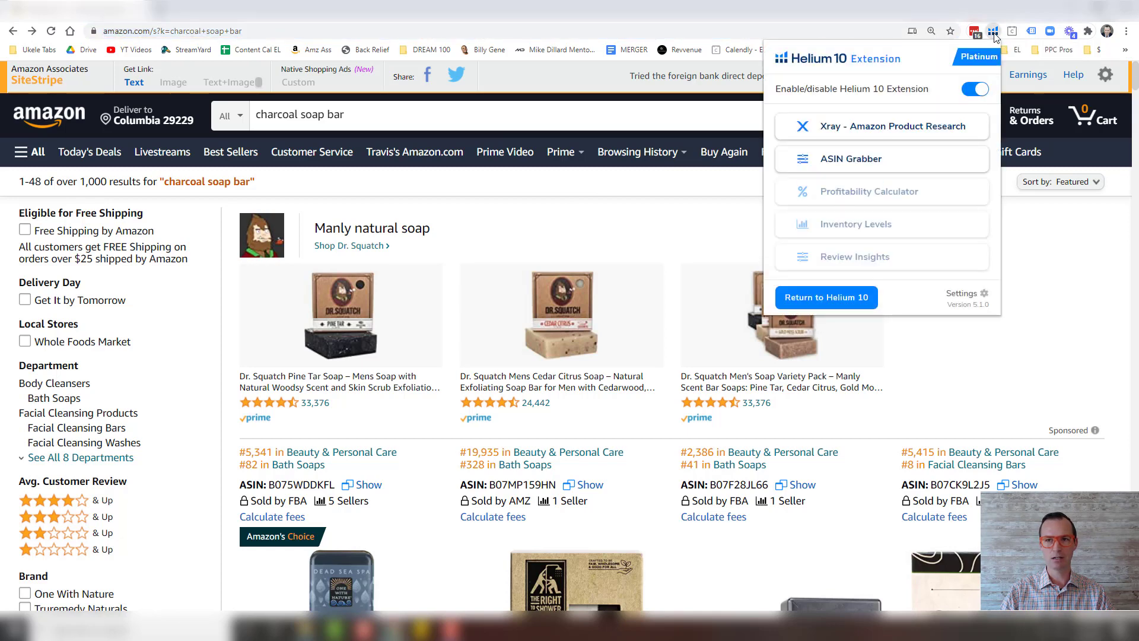
pyautogui.click(864, 127)
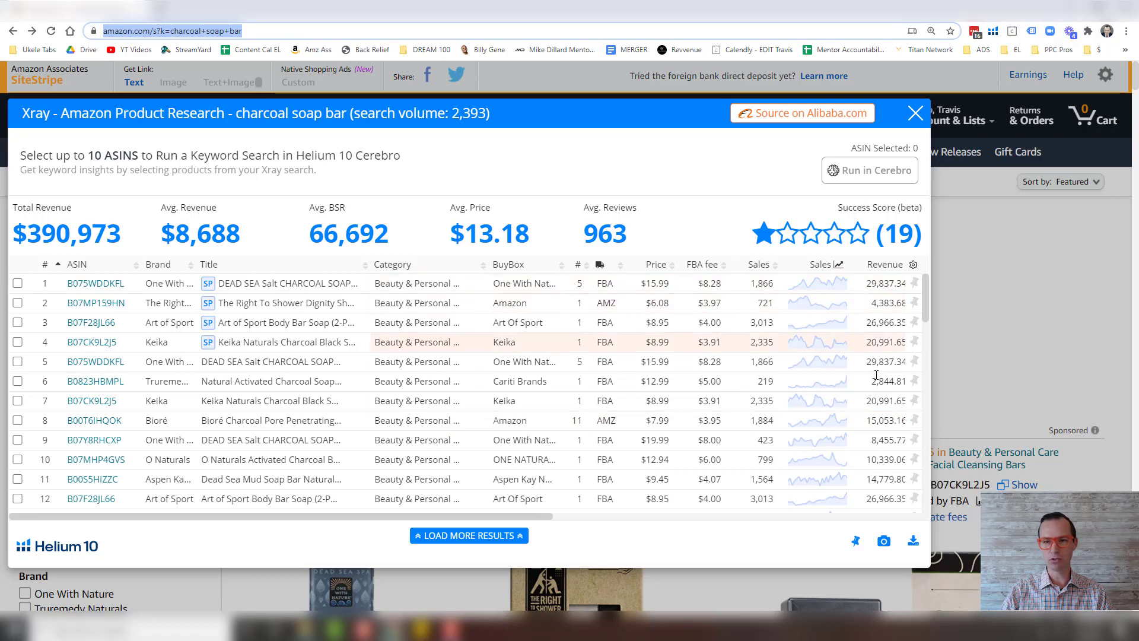
pyautogui.click(823, 291)
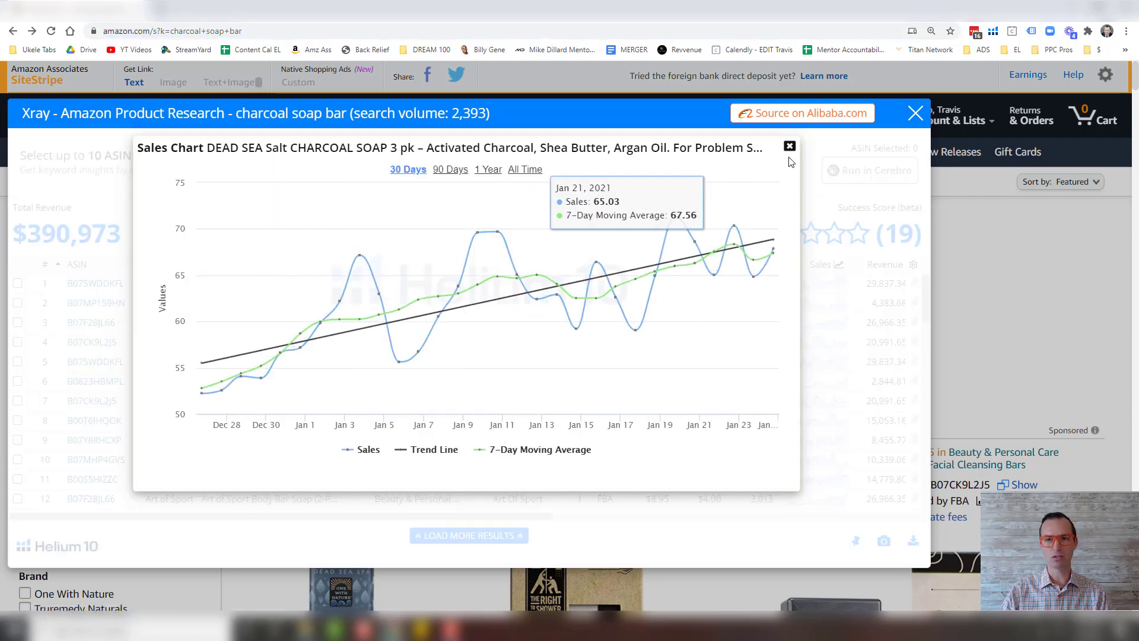
pyautogui.click(790, 146)
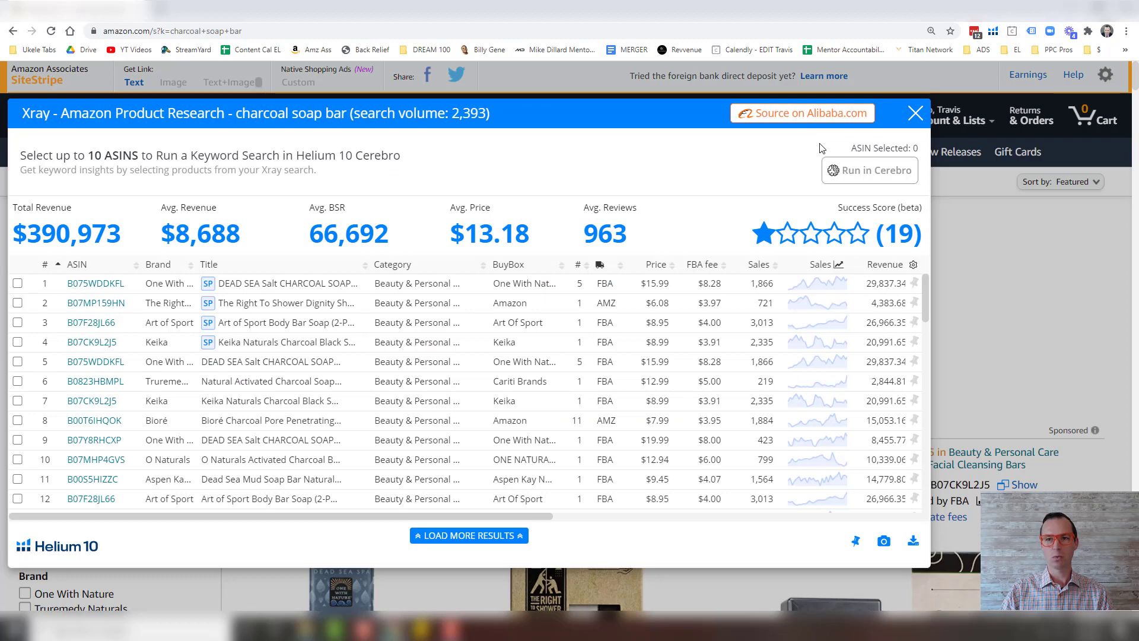
# Open Source on Alibaba.com for charcoal soap bar and scroll through the 1,594 supplier listings
pyautogui.click(798, 119)
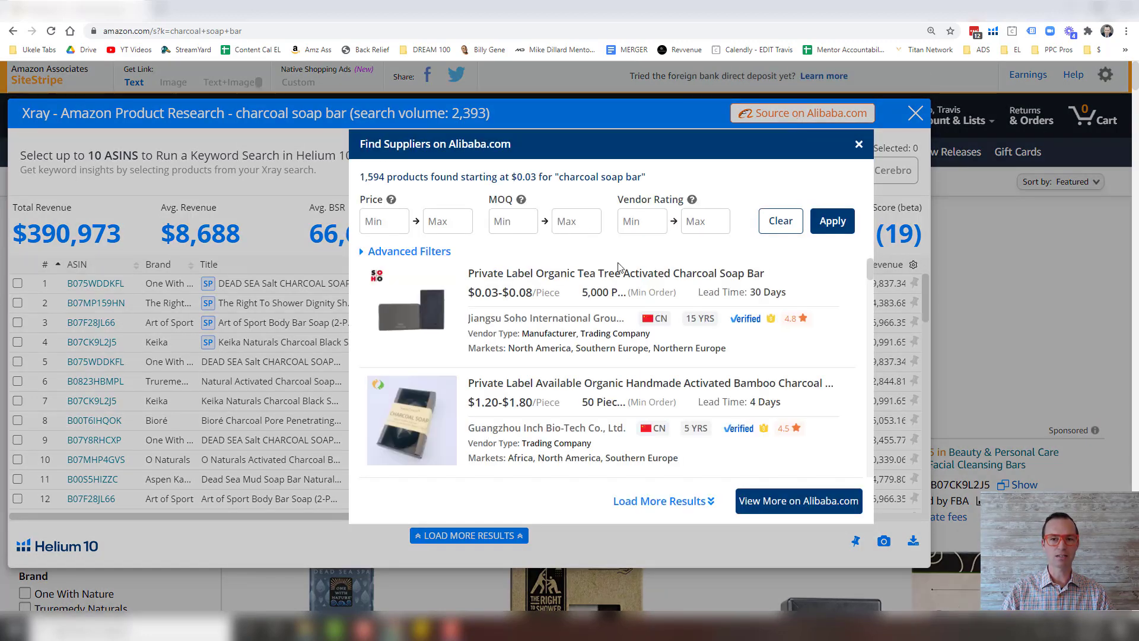
pyautogui.scroll(-10, 660, 359)
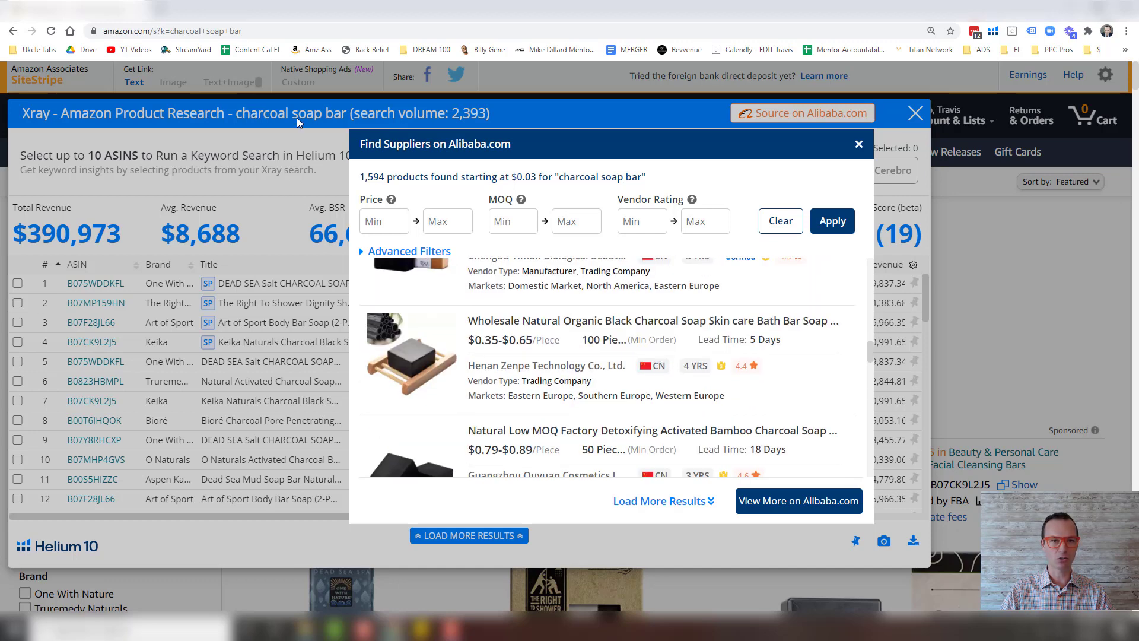
pyautogui.scroll(-5, 643, 362)
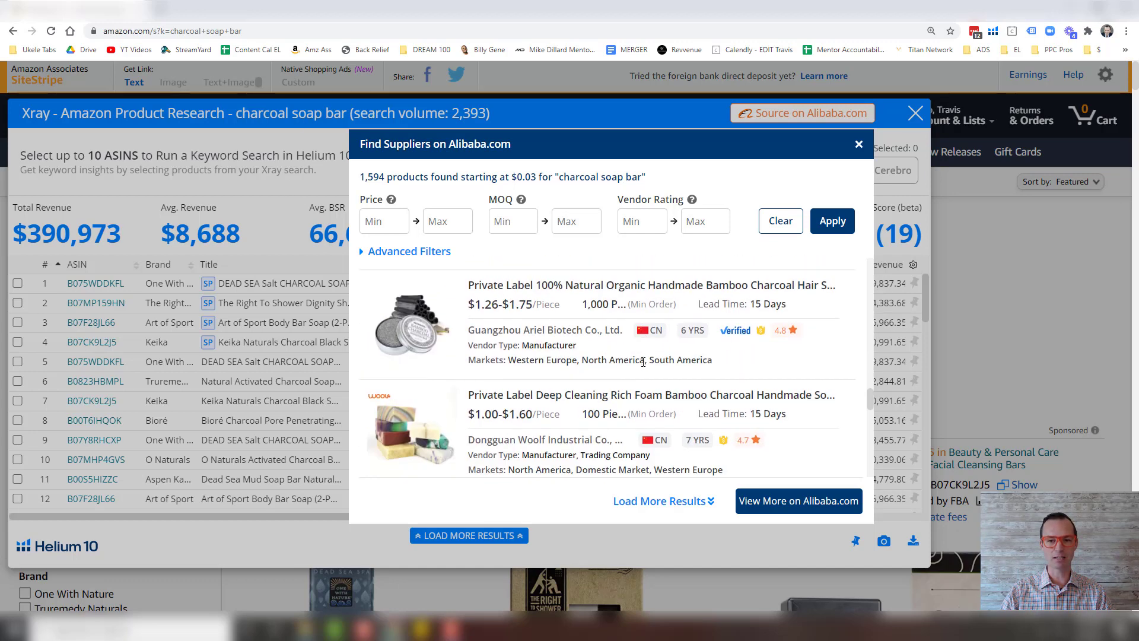
pyautogui.scroll(-8, 643, 361)
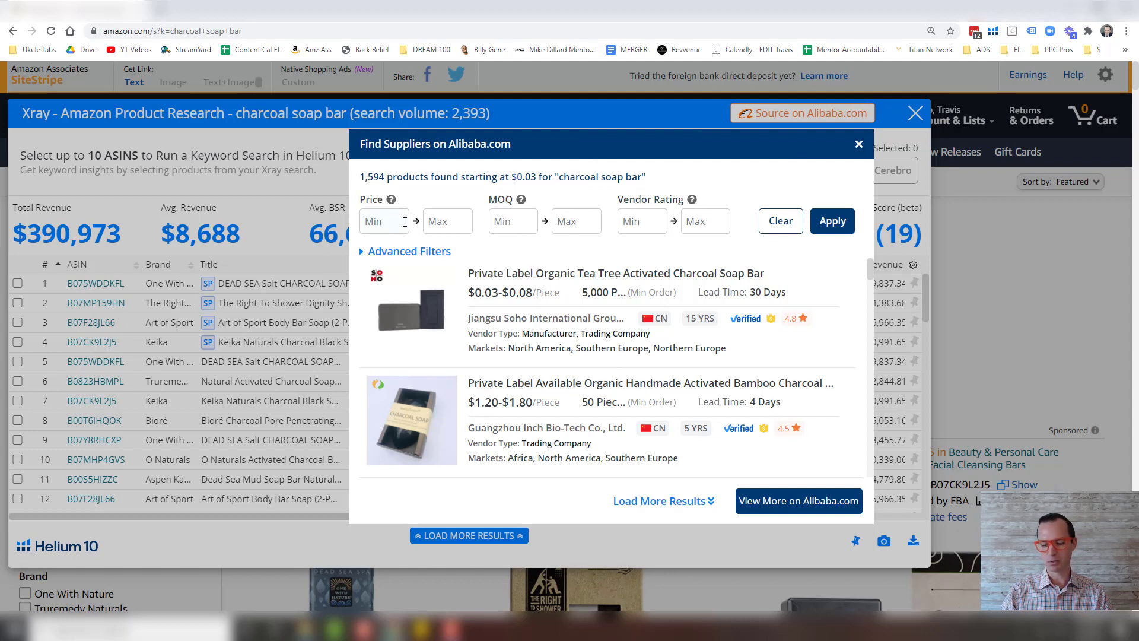
# Filter the Alibaba suppliers to a price range of $0.25 to $4
pyautogui.write('0.25')
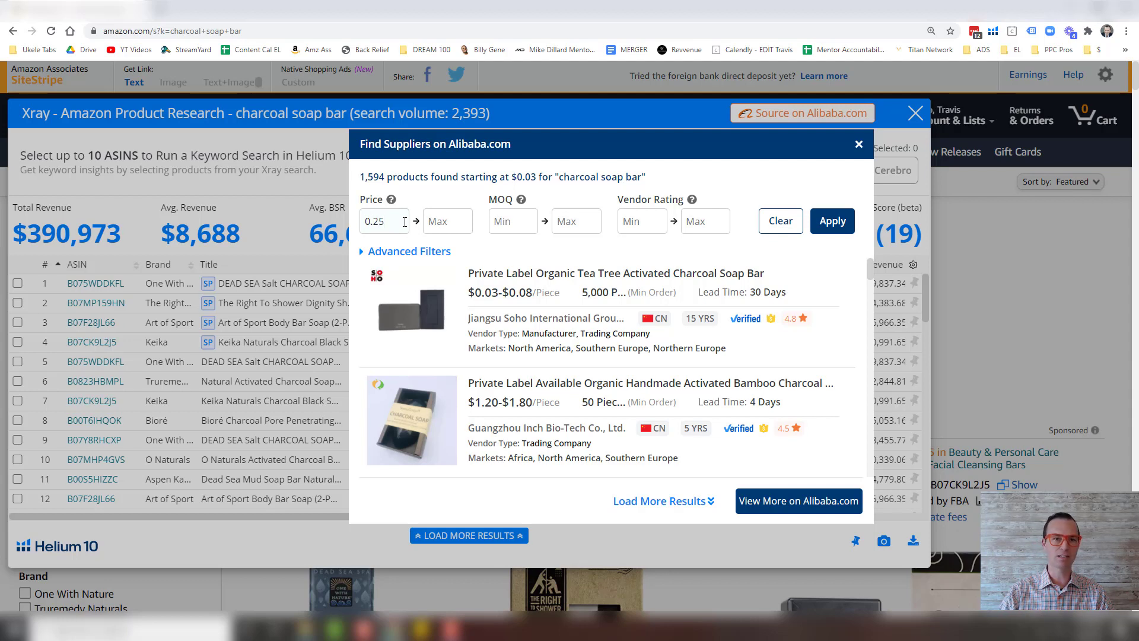
pyautogui.click(452, 220)
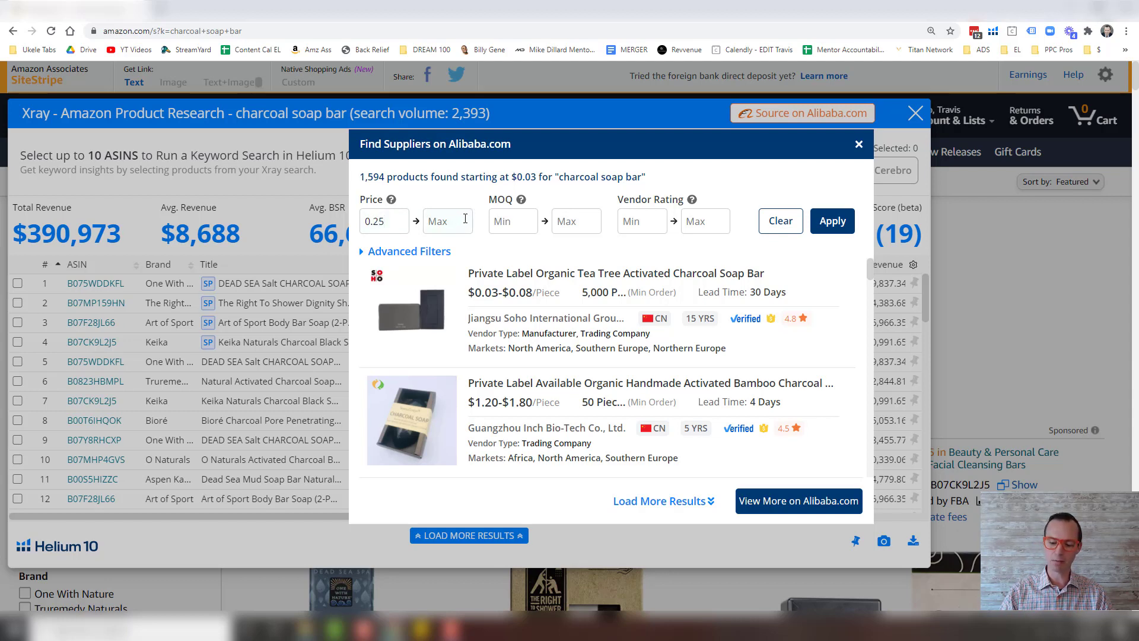
pyautogui.write('4')
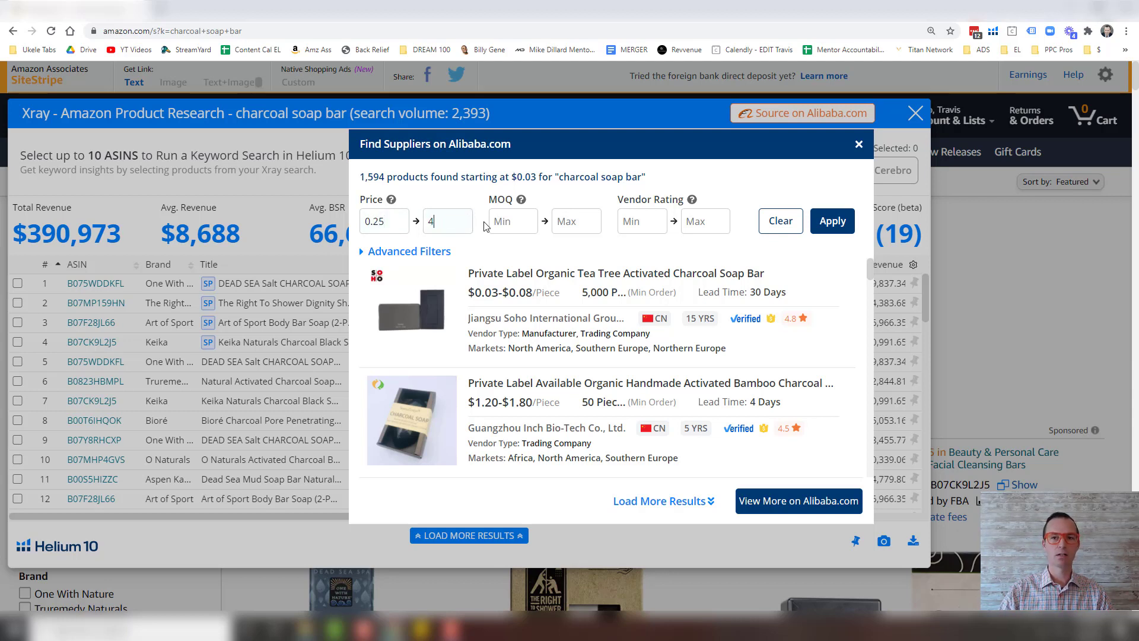
pyautogui.click(833, 222)
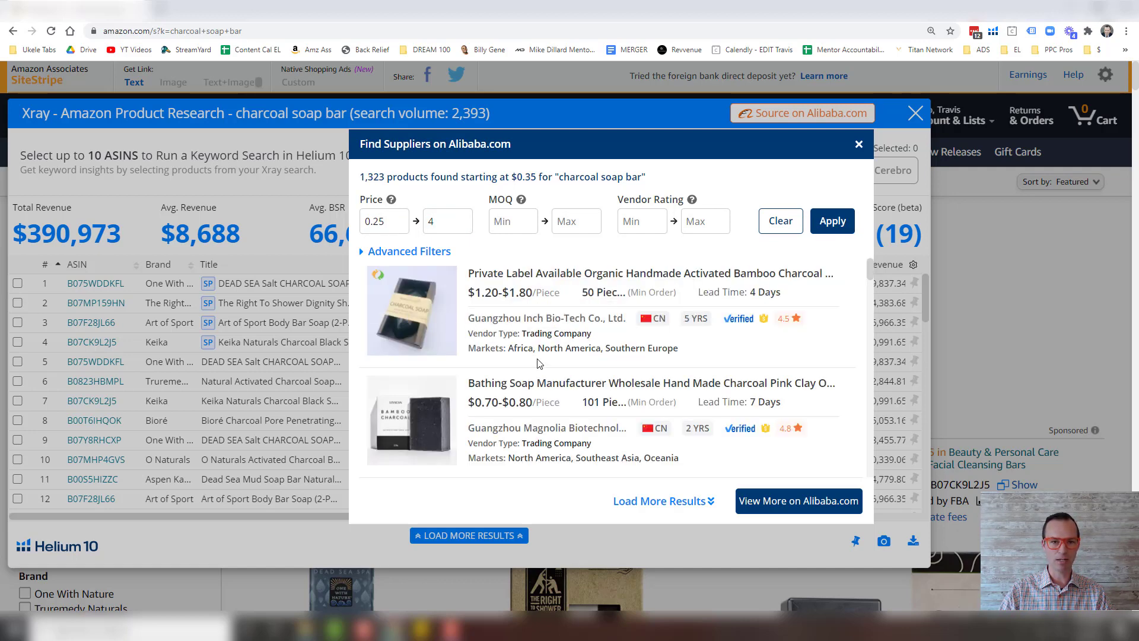
pyautogui.scroll(-4, 539, 364)
pyautogui.scroll(4, 534, 360)
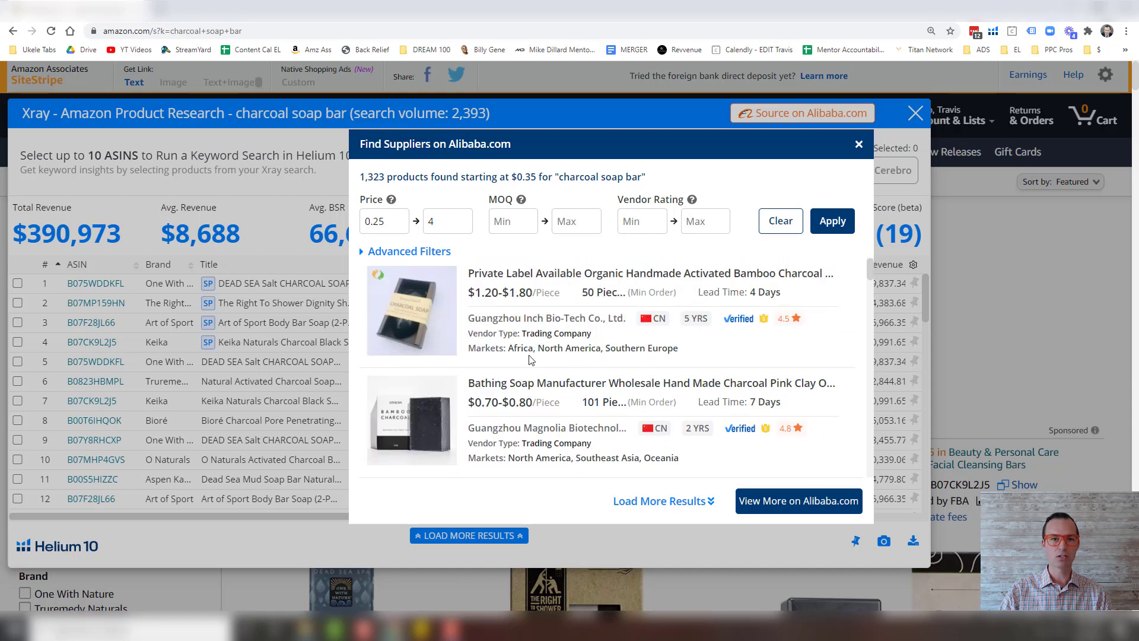
# Add a minimum order quantity of 100 and a minimum vendor rating of 2
pyautogui.click(528, 222)
pyautogui.write('100')
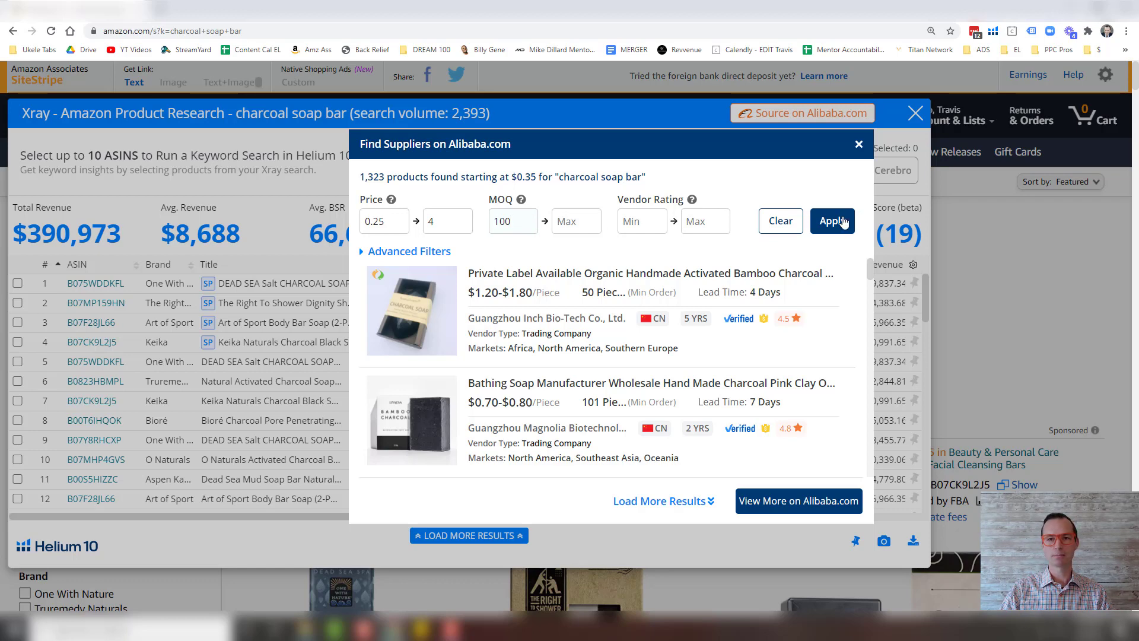
pyautogui.click(832, 220)
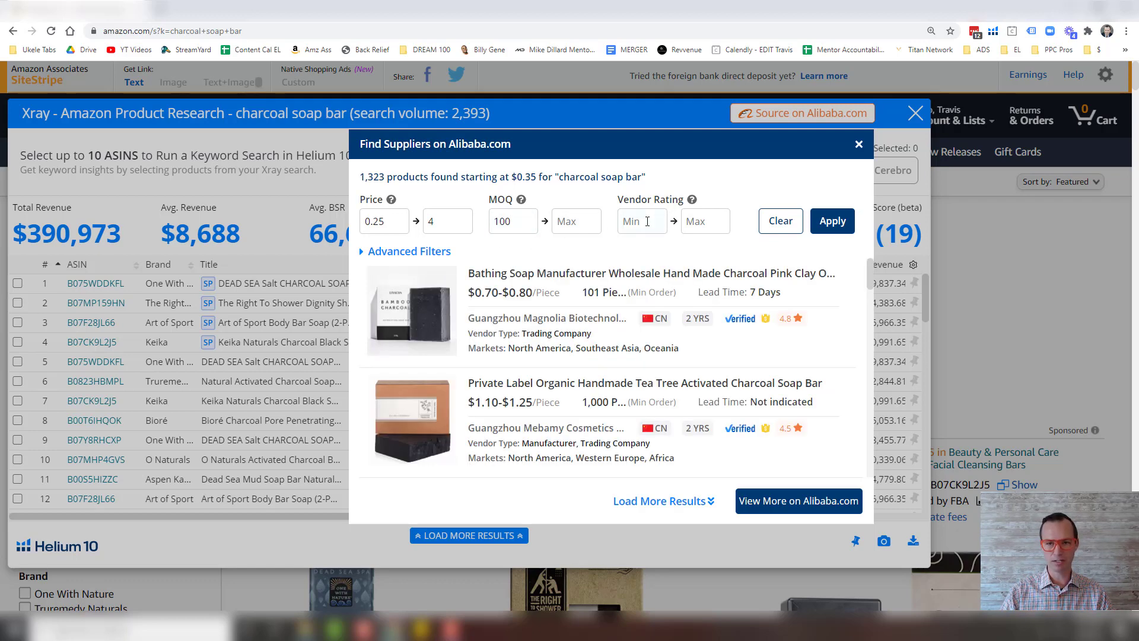
pyautogui.write('2')
pyautogui.click(821, 221)
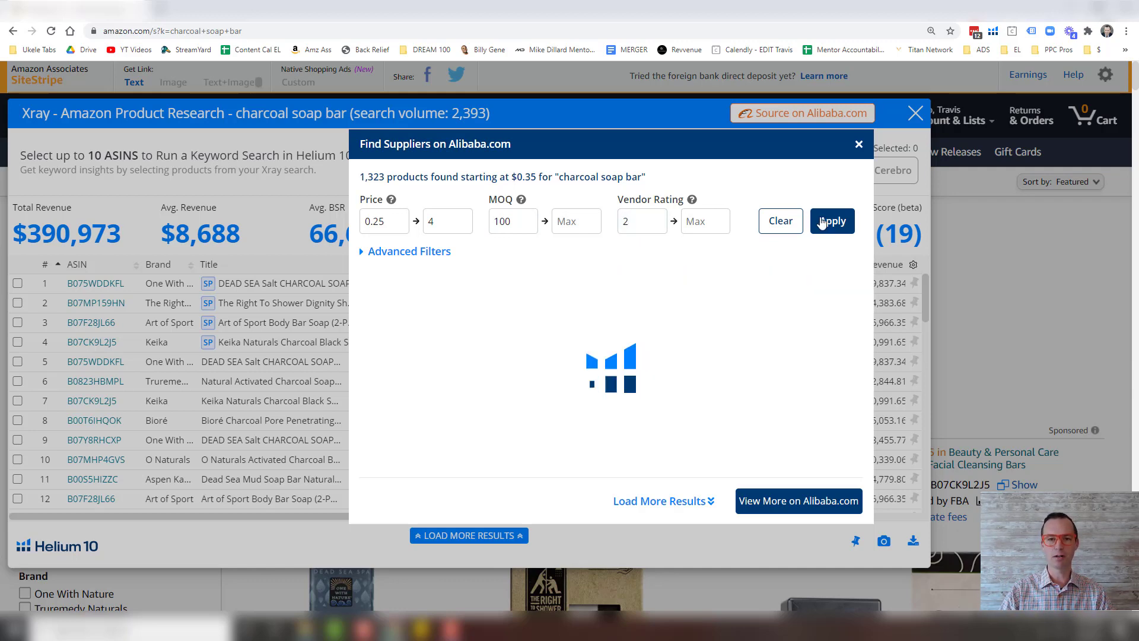
# In Advanced Filters, set Supplier Country to United States and Vendor Type to Trading Company
pyautogui.click(405, 251)
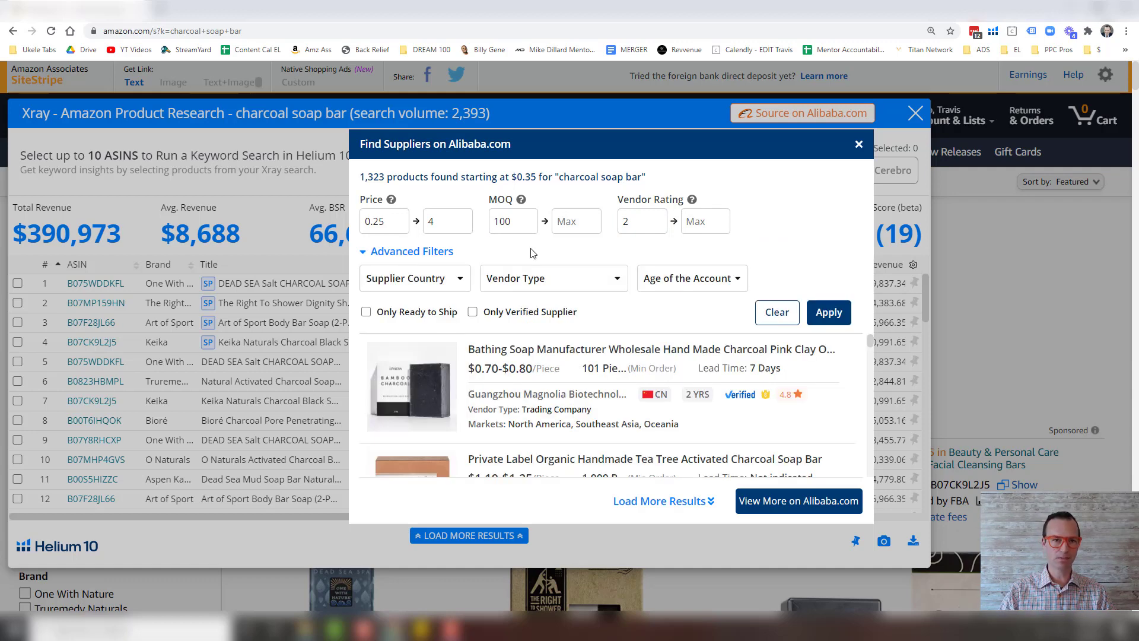
pyautogui.click(418, 284)
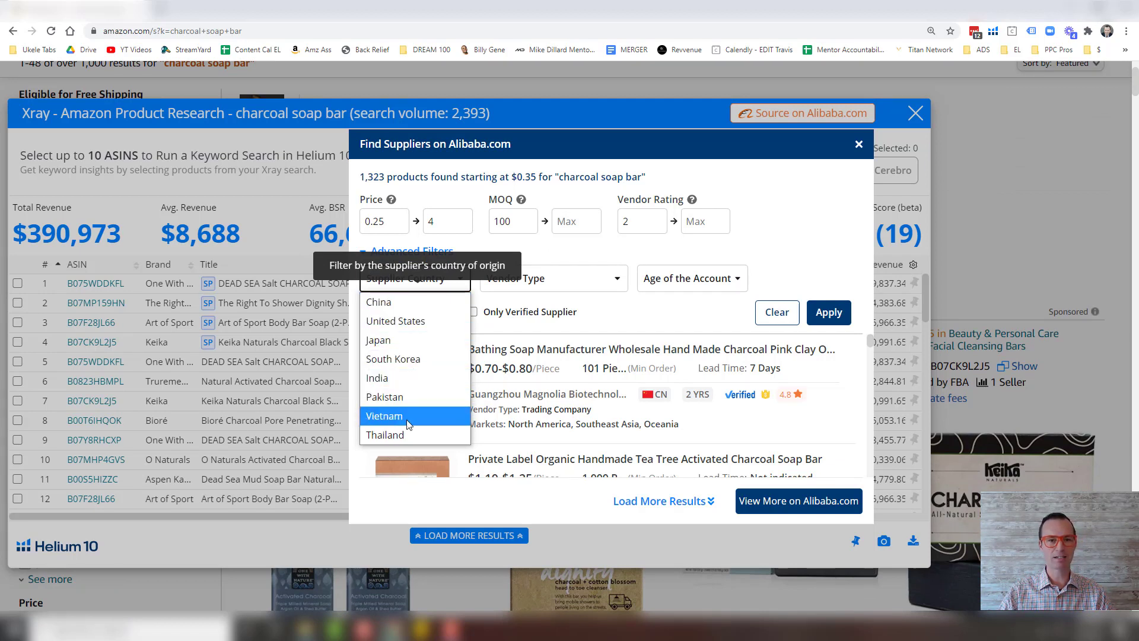
pyautogui.click(439, 321)
pyautogui.click(503, 285)
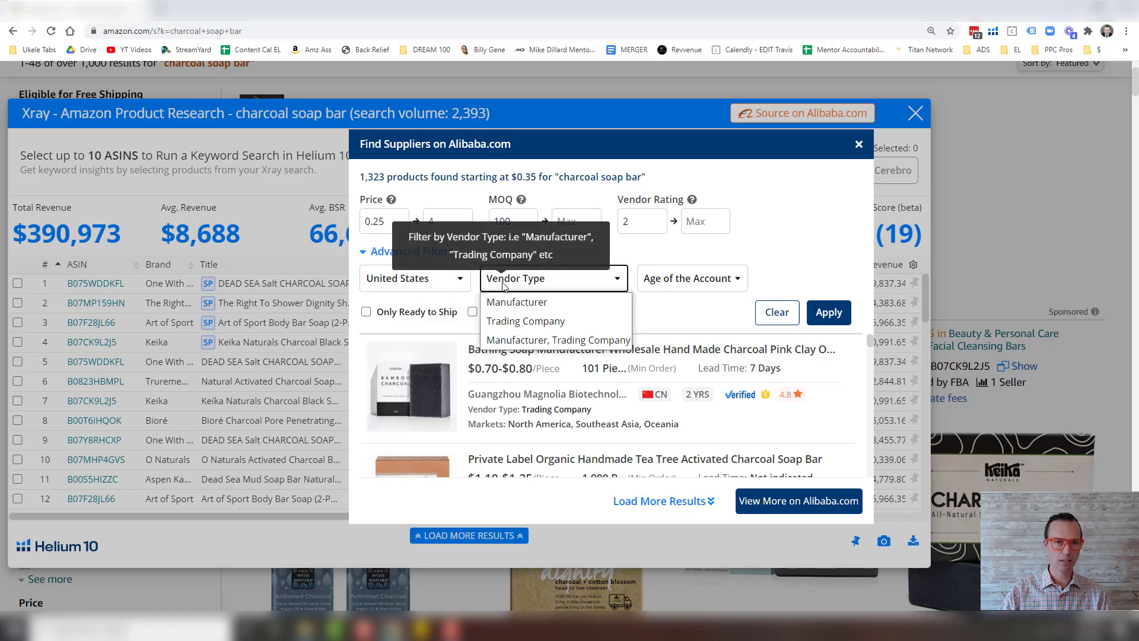
pyautogui.click(530, 331)
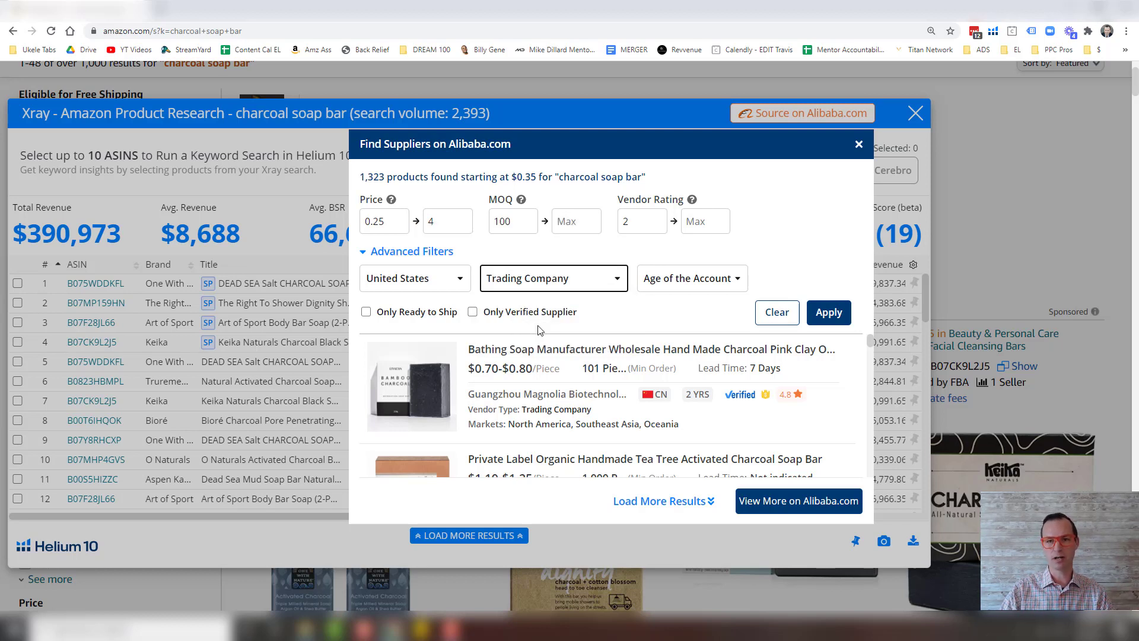
# Set the account age to 3+ YRS and apply the supplier filters
pyautogui.click(705, 290)
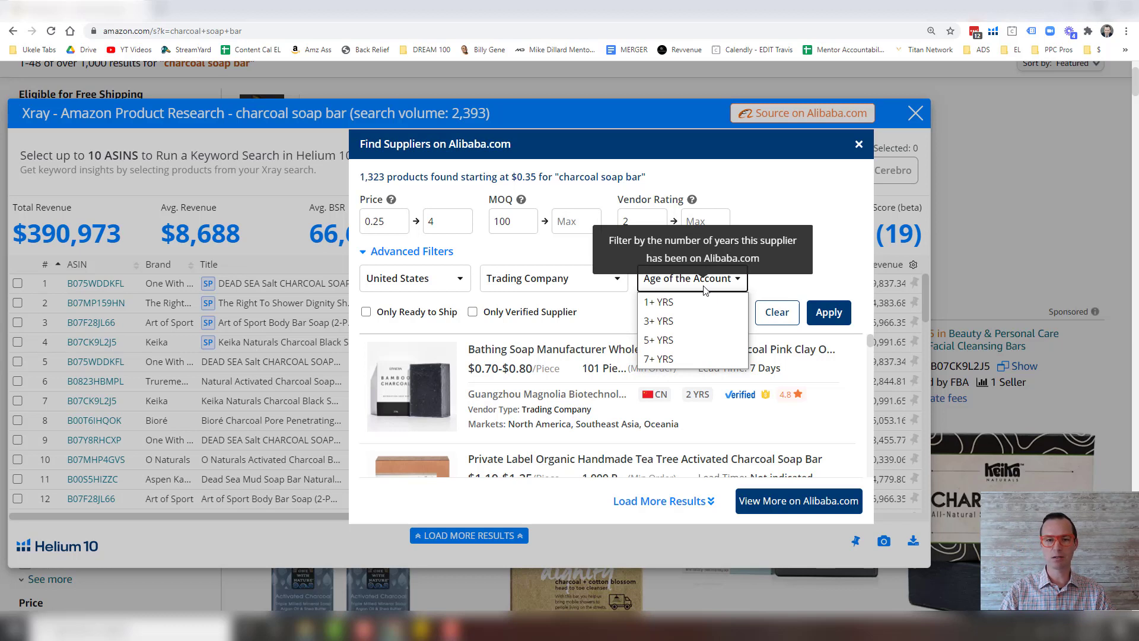
pyautogui.click(700, 299)
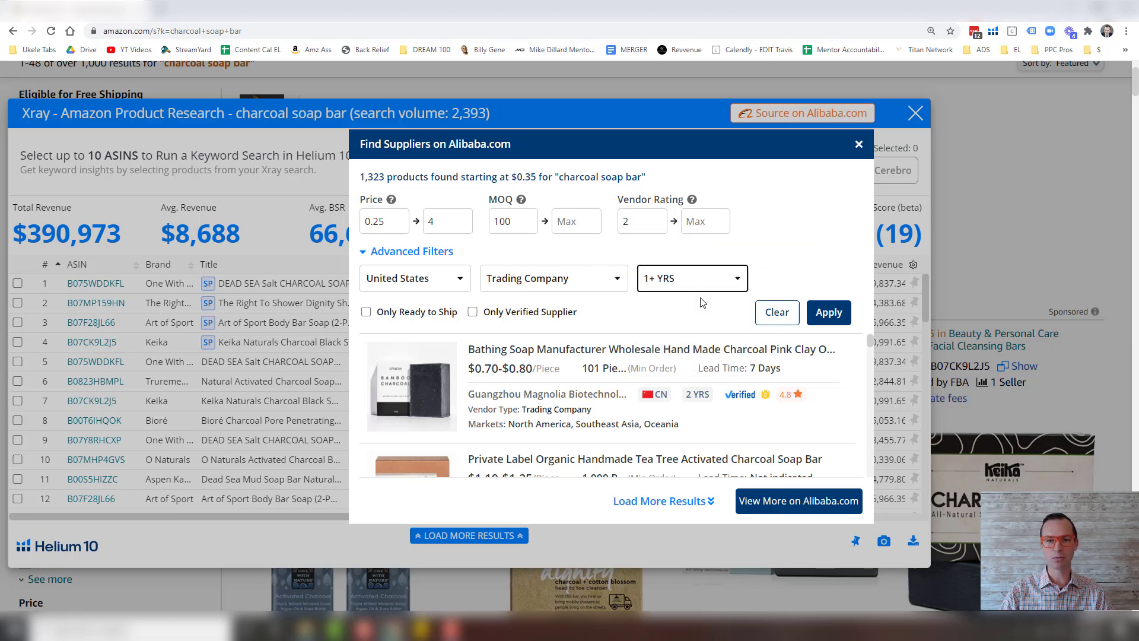
pyautogui.click(704, 280)
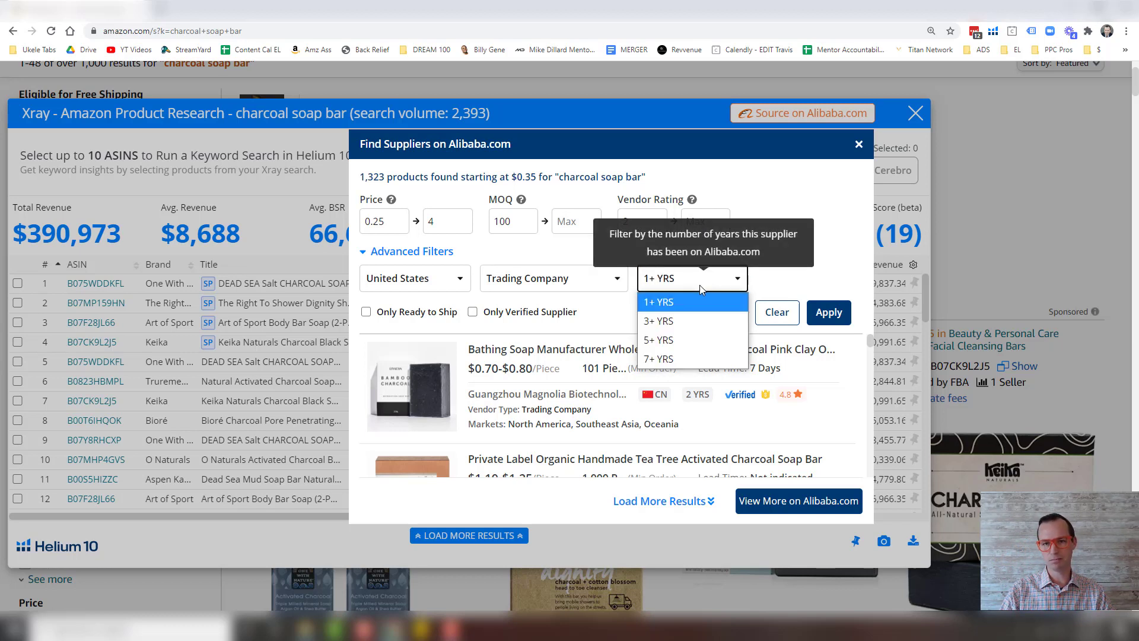
pyautogui.click(691, 323)
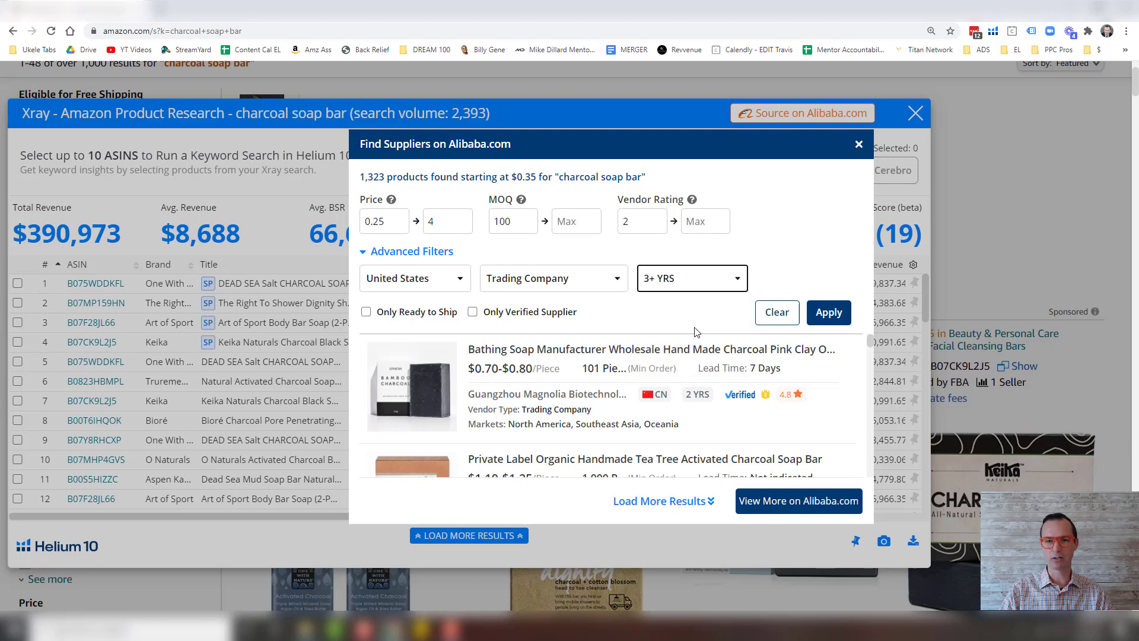
pyautogui.click(826, 325)
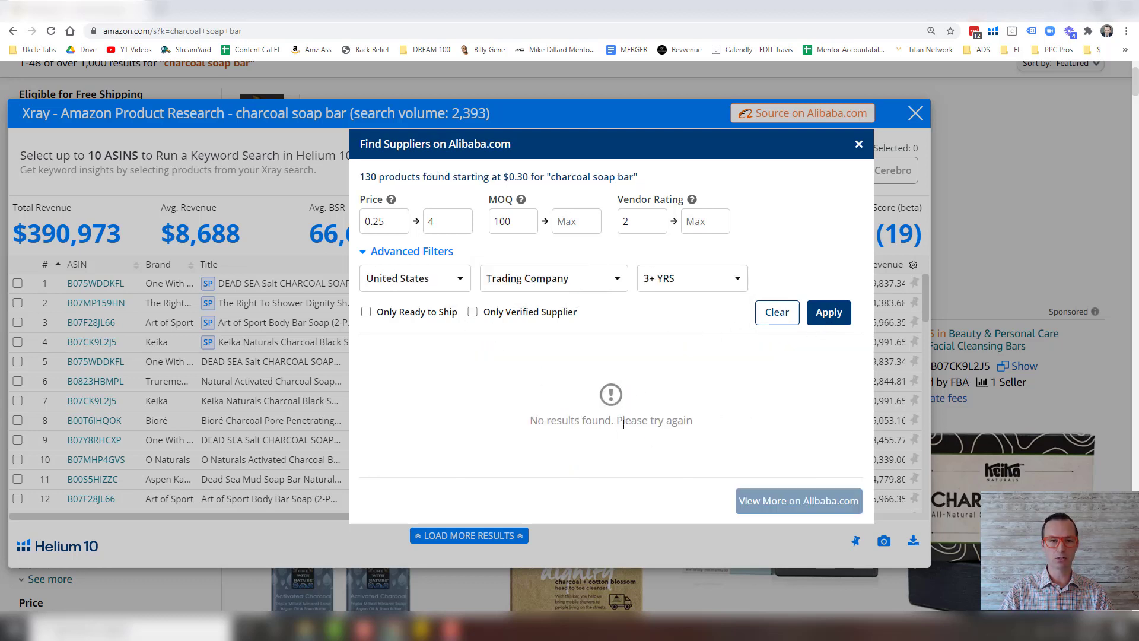
# Change Supplier Country to China and rerun the supplier search
pyautogui.click(419, 277)
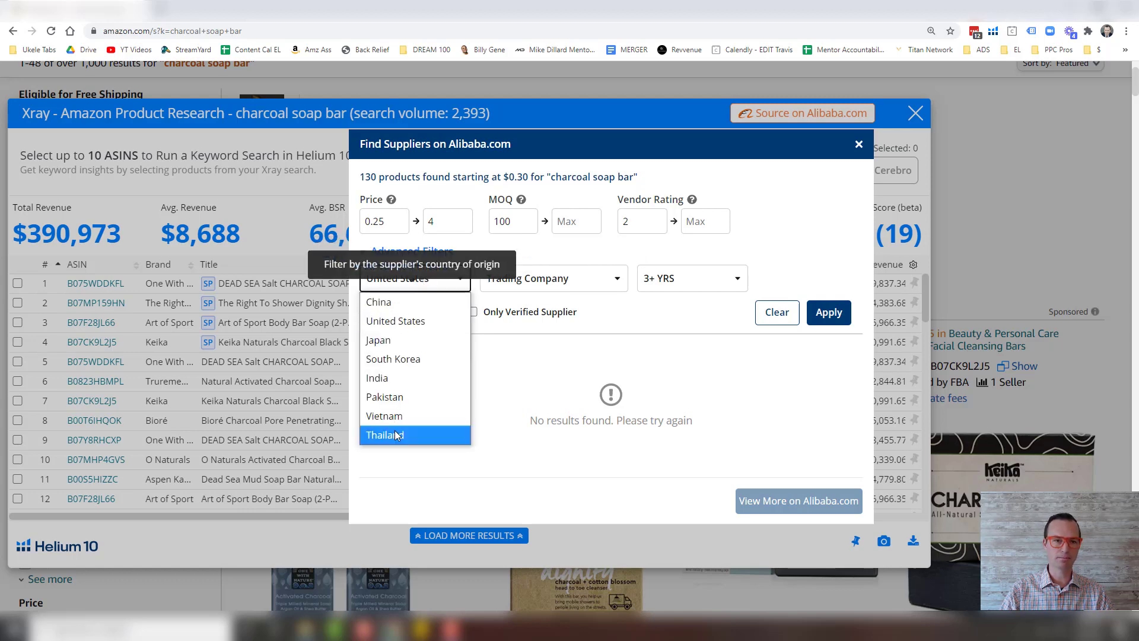
pyautogui.click(380, 302)
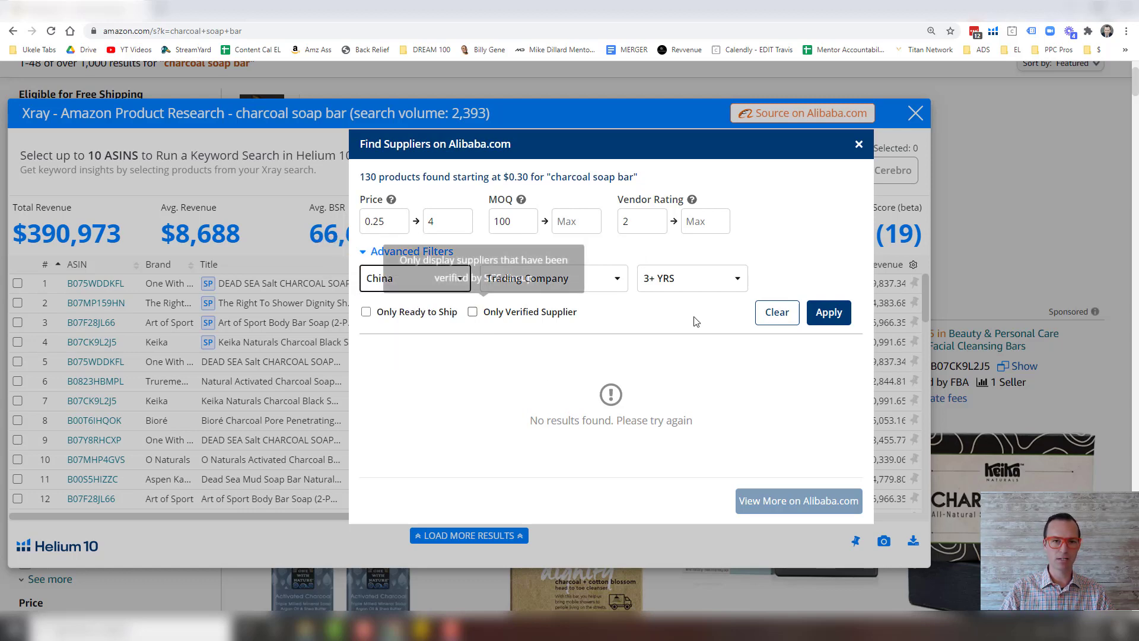
pyautogui.click(819, 315)
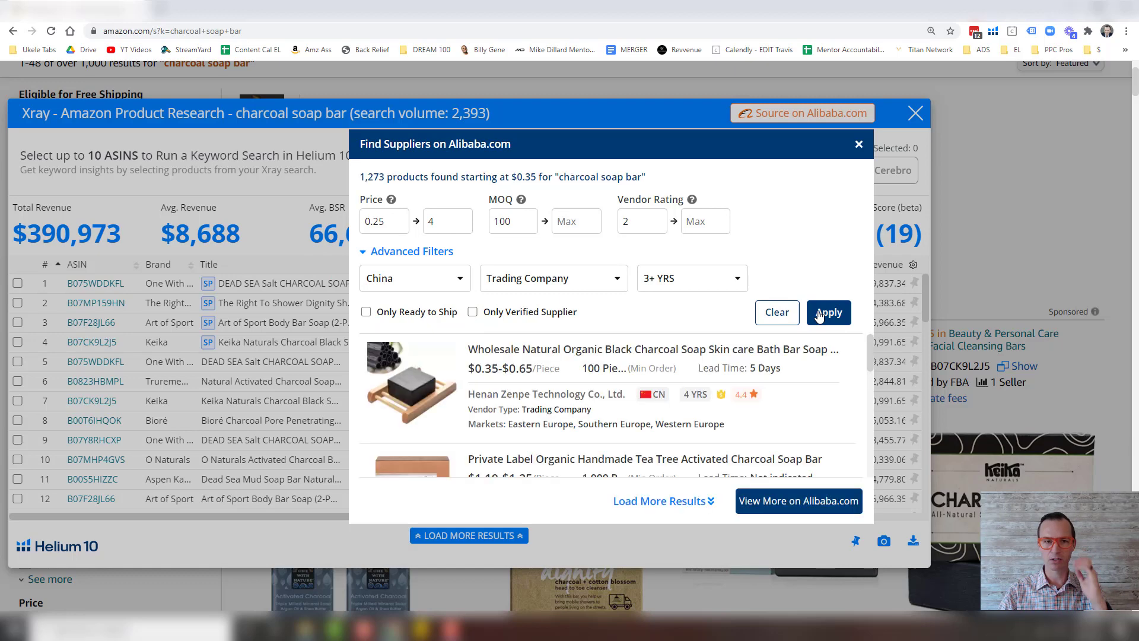
# Open the first filtered charcoal soap supplier listing on Alibaba in a new tab
pyautogui.scroll(-2, 469, 375)
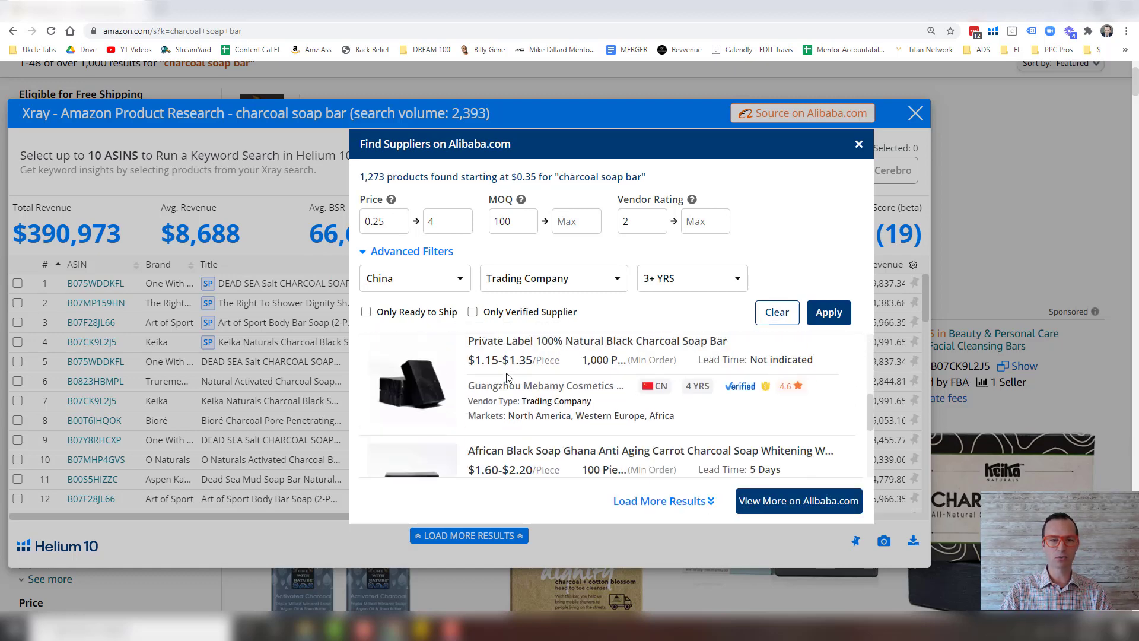
pyautogui.scroll(5, 506, 377)
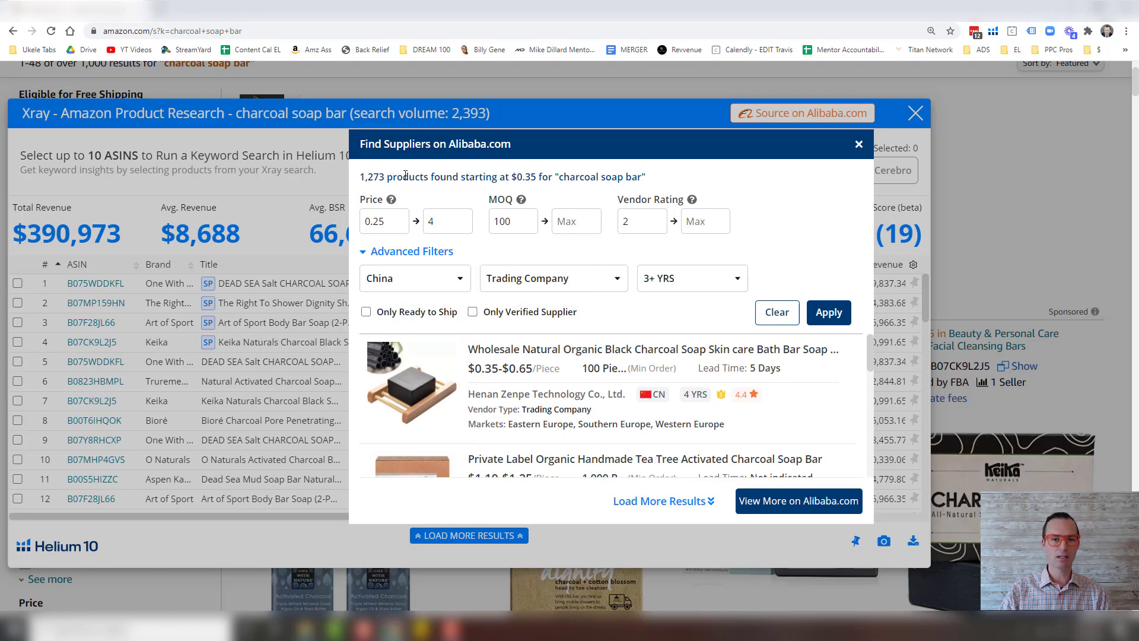
pyautogui.click(516, 355)
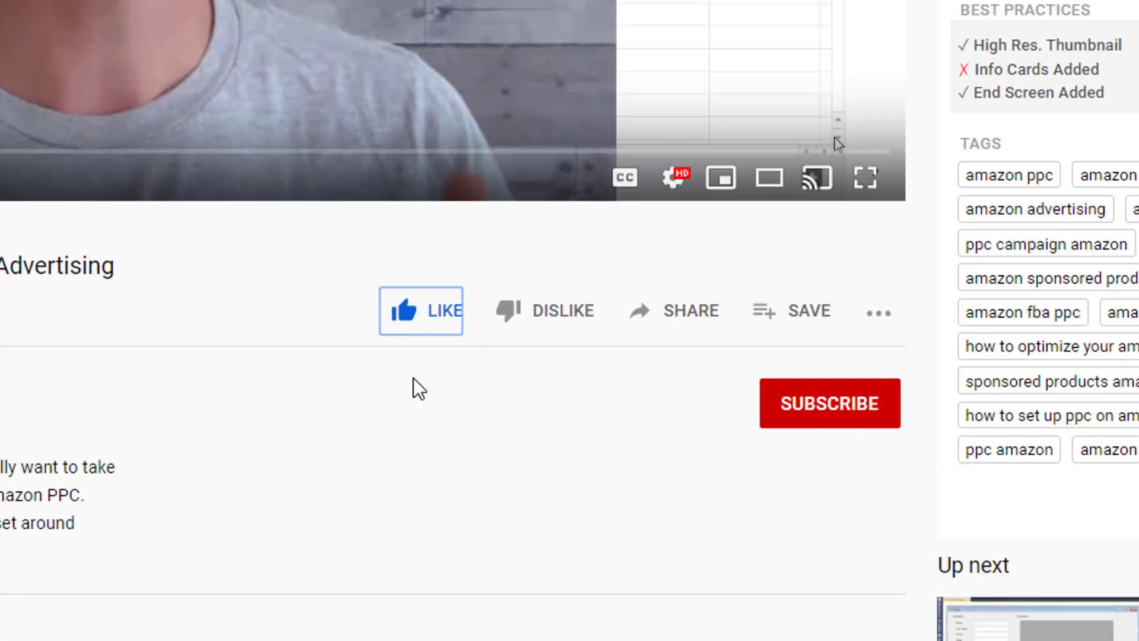
# Subscribe to the Amazon PPC video's channel with all notifications turned on
pyautogui.click(838, 417)
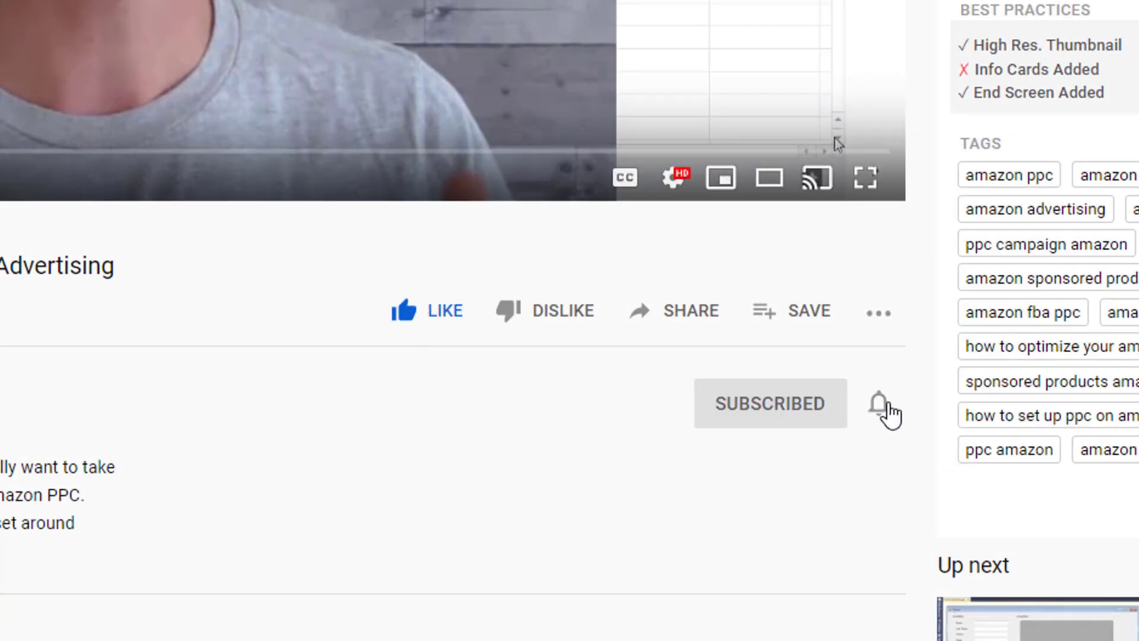
pyautogui.click(883, 406)
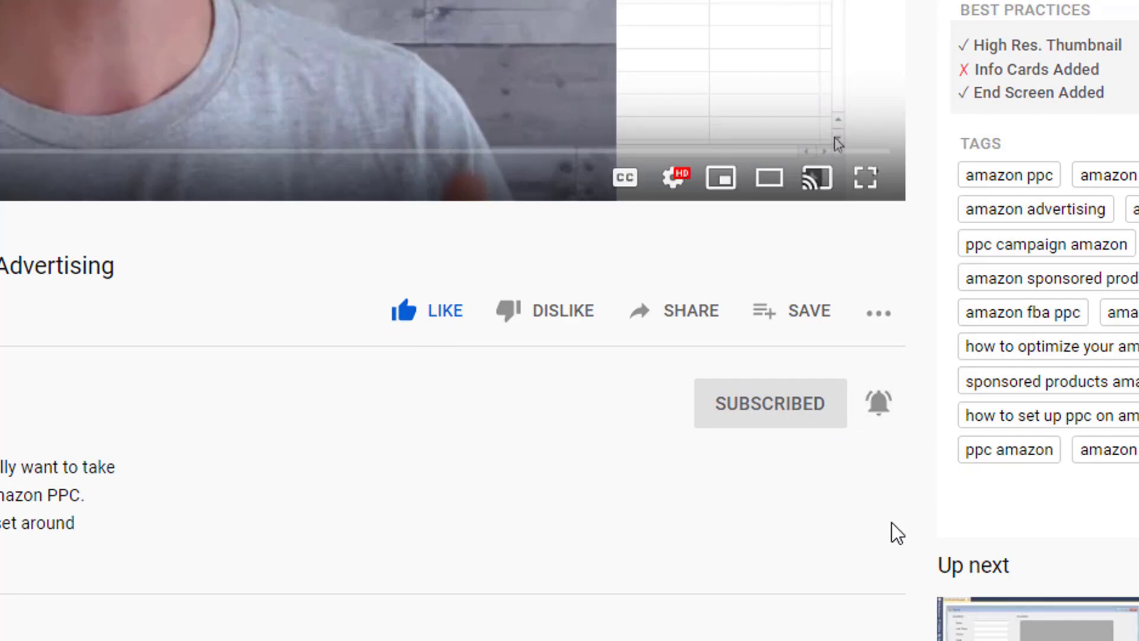